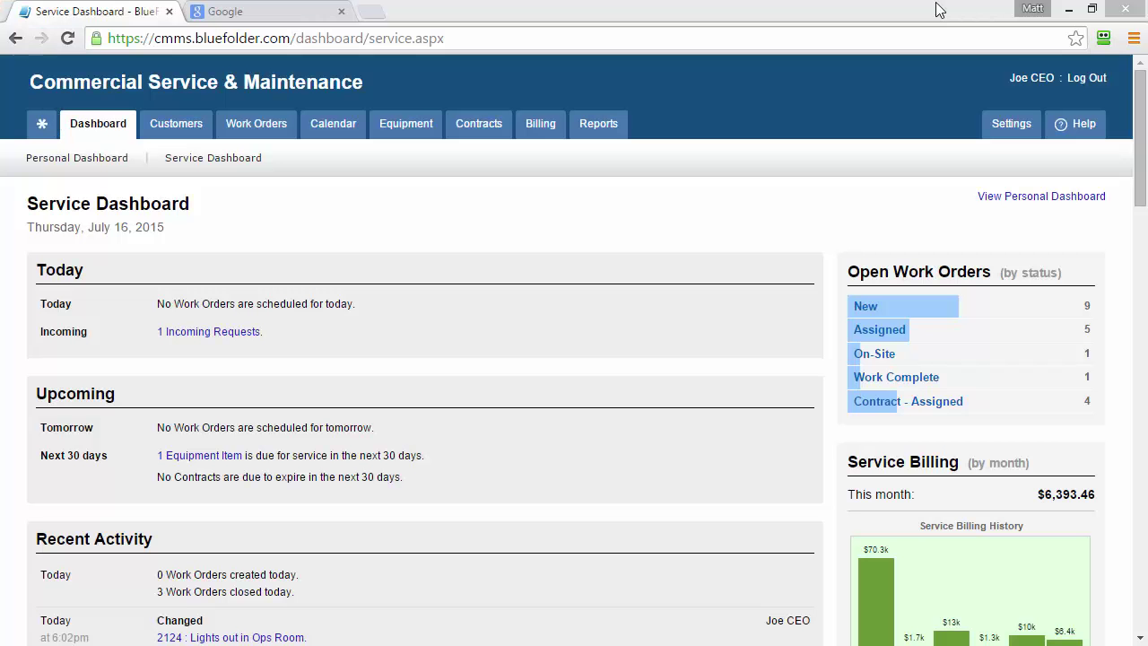
# Open the Billing overview showing three closed work orders worth $1,304.04 awaiting billing
pyautogui.click(541, 125)
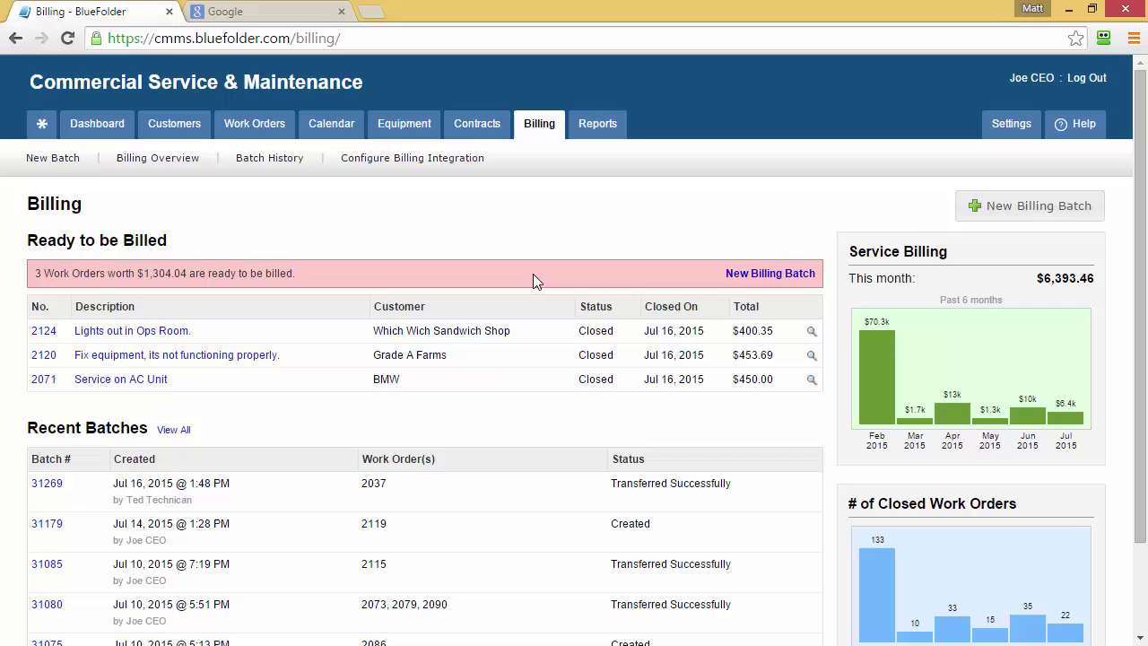
# Start a new billing batch and select work orders 2124, 2120 and 2071 for it
pyautogui.click(789, 274)
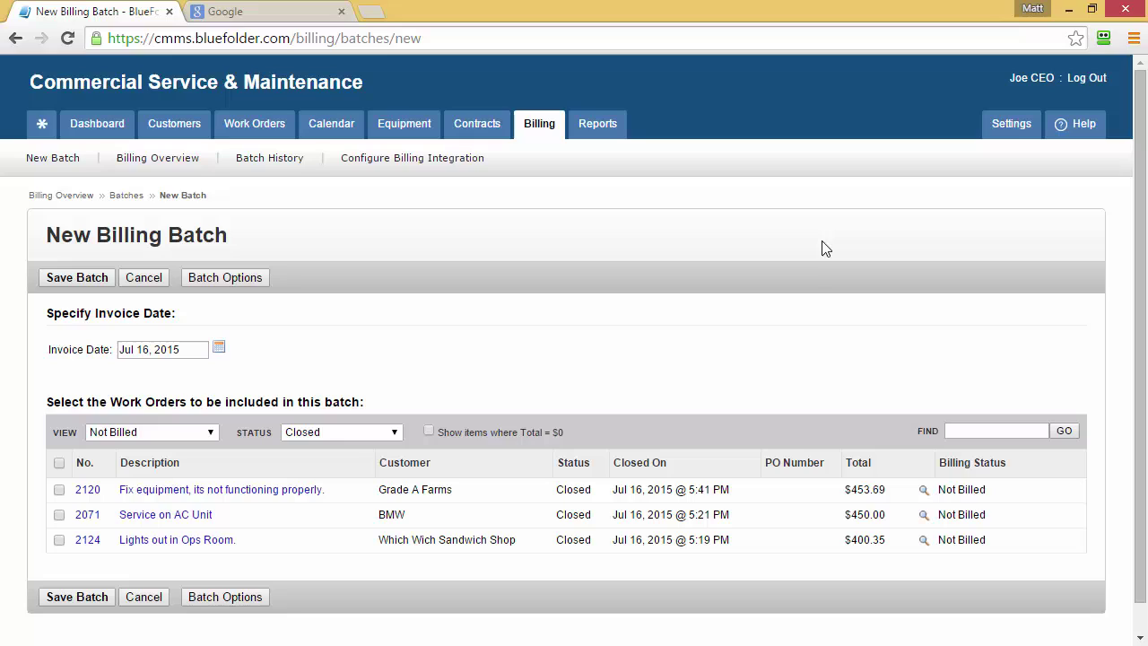
pyautogui.click(59, 463)
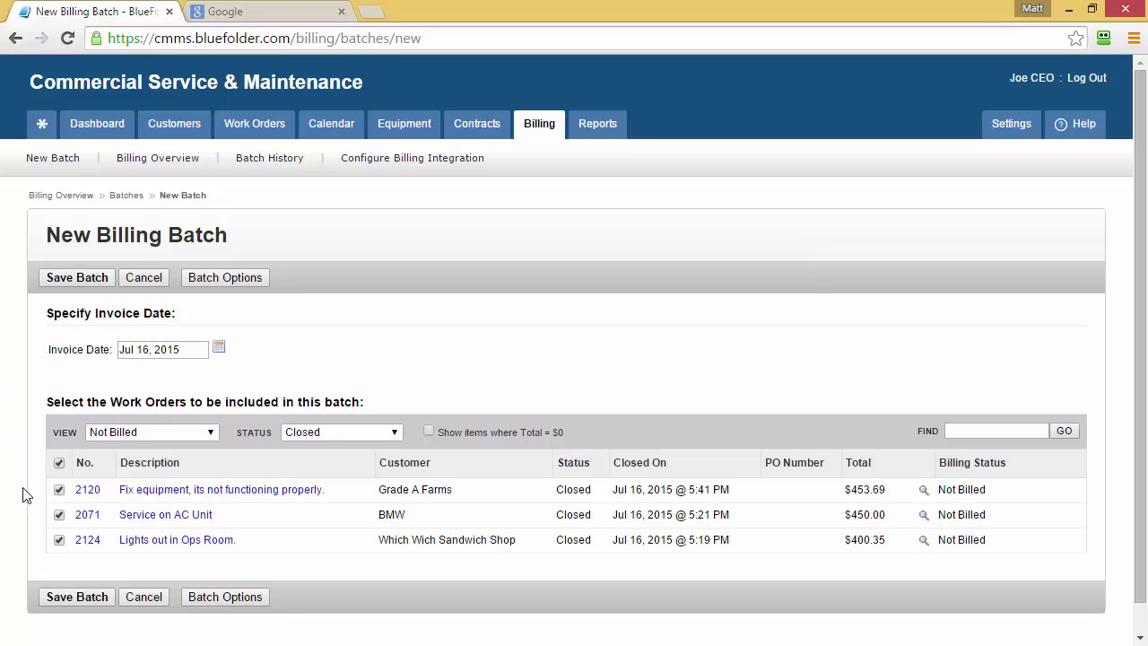
pyautogui.click(60, 463)
pyautogui.click(60, 539)
pyautogui.click(59, 490)
pyautogui.click(59, 515)
# Save the batch as Billing Batch #31295 and review its three pending invoices and options
pyautogui.click(54, 597)
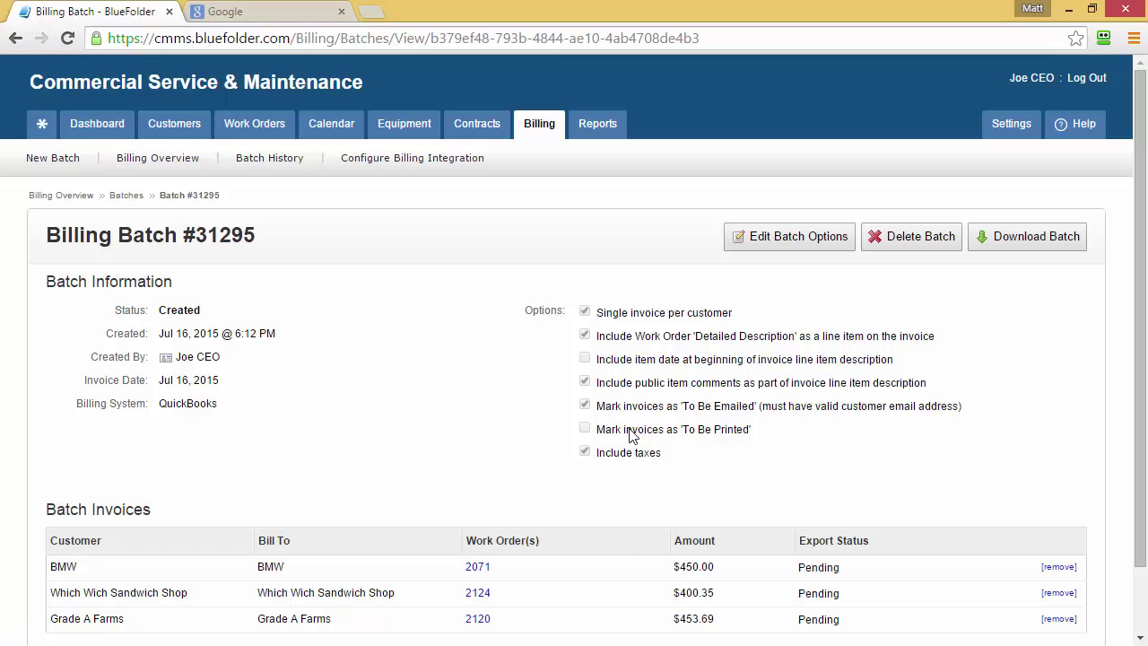
# Download Billing Batch #31295 as a QuickBooks export file
pyautogui.click(1072, 244)
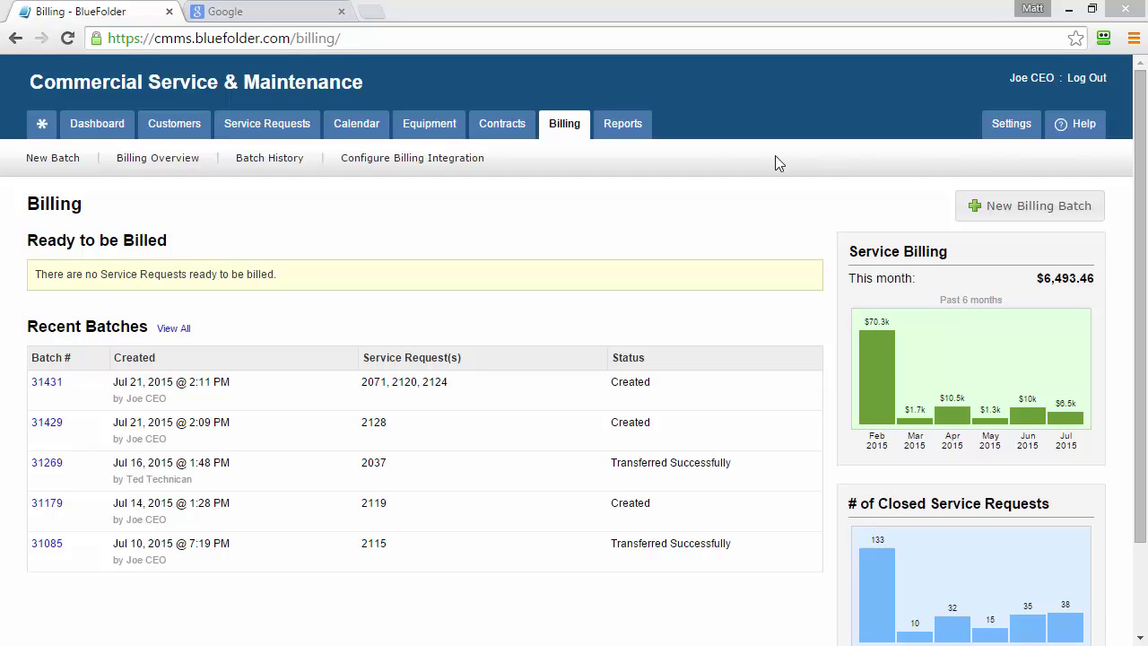
# Download the QB Import Tool installer qbimport.exe from the Billing menu and run it
pyautogui.moveTo(563, 143)
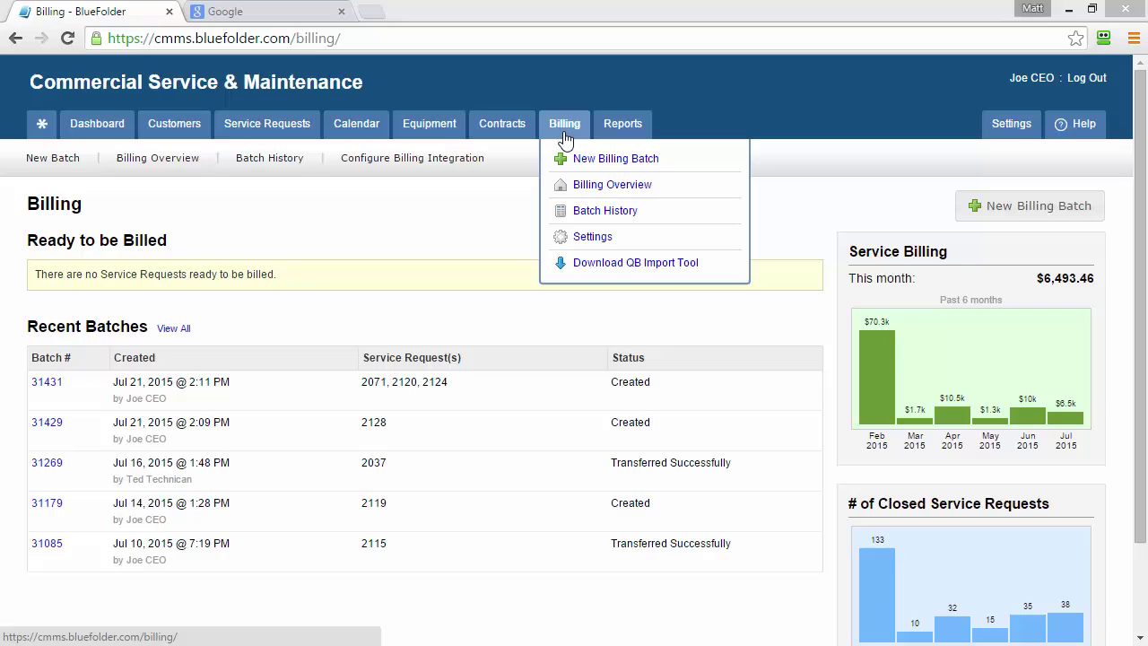
pyautogui.click(587, 265)
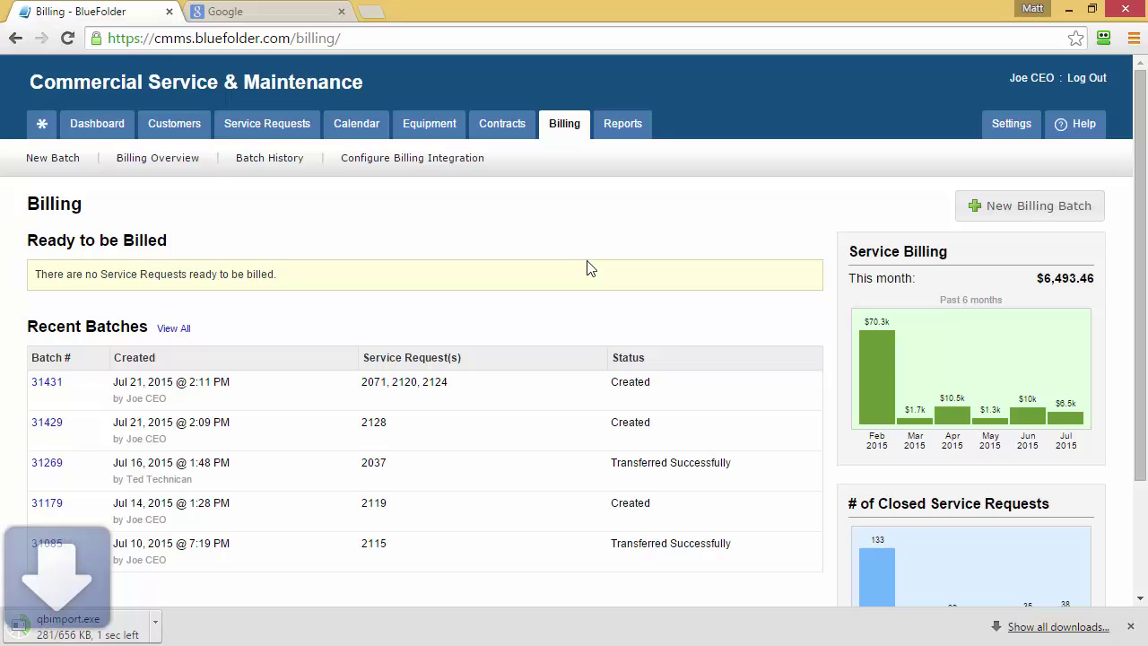
pyautogui.click(182, 627)
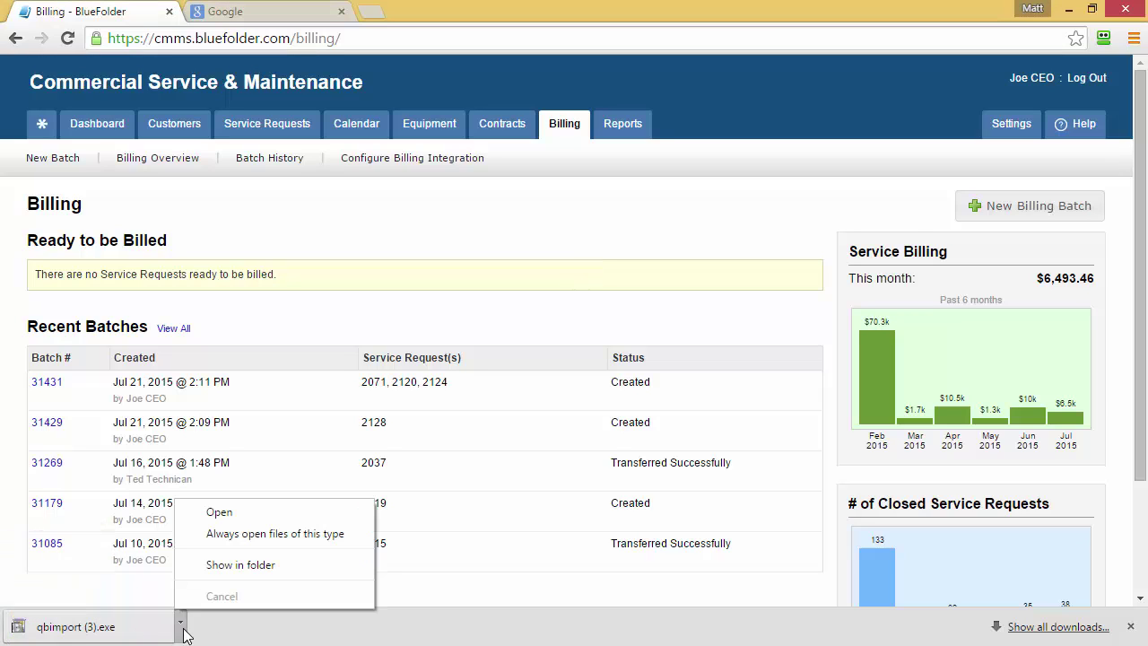
pyautogui.click(213, 518)
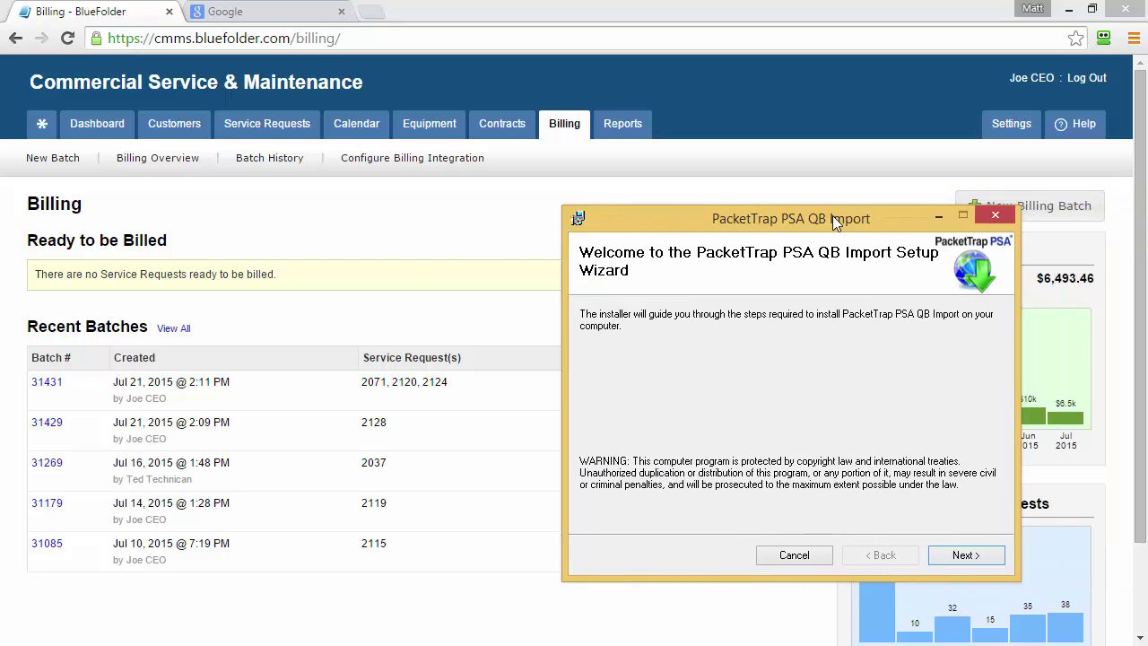
# Install PacketTrap PSA QB Import to C:\Program Files (x86)\PacketTrap PSA\QBImport\ with default settings
pyautogui.moveTo(782, 213); pyautogui.dragTo(643, 245)
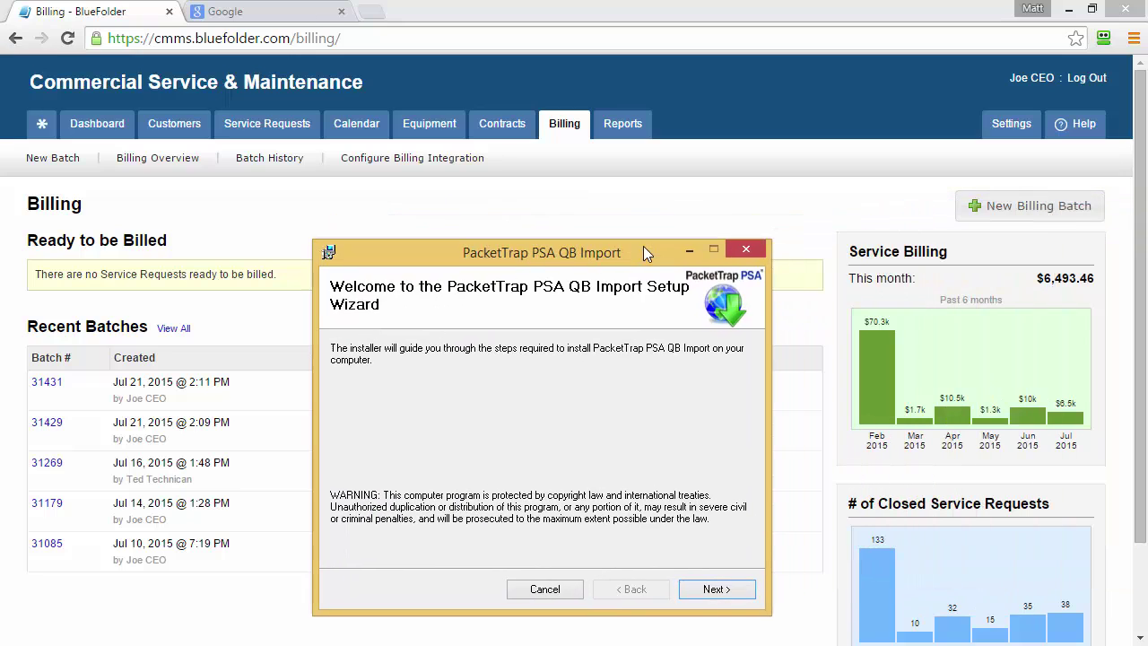
pyautogui.click(716, 589)
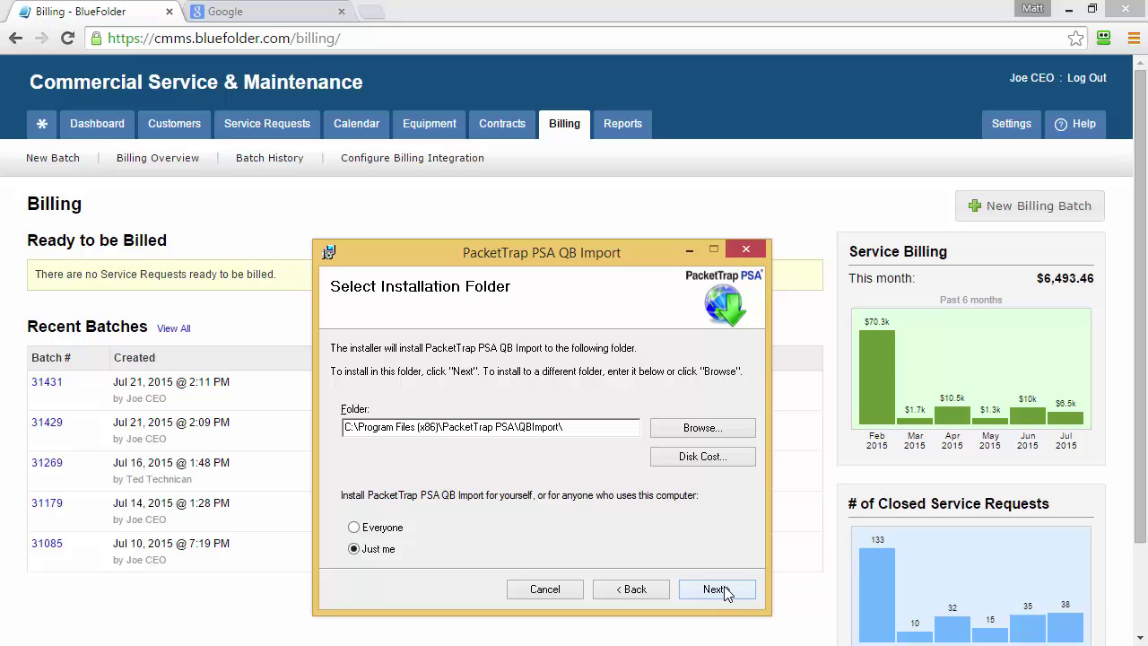
pyautogui.click(717, 589)
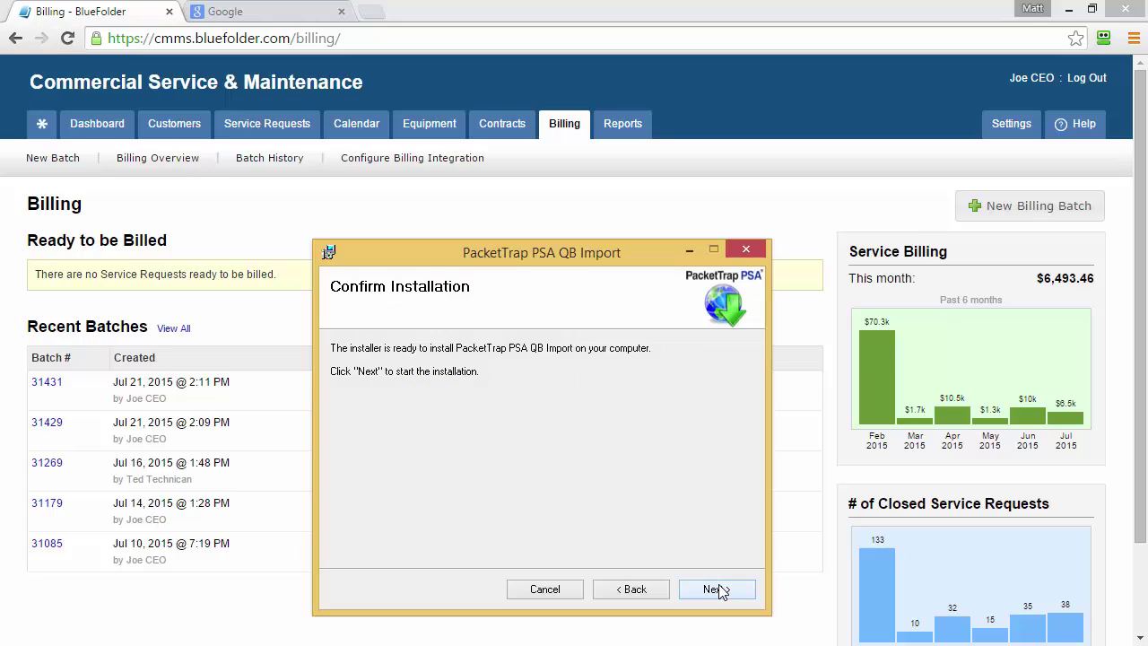
pyautogui.click(717, 589)
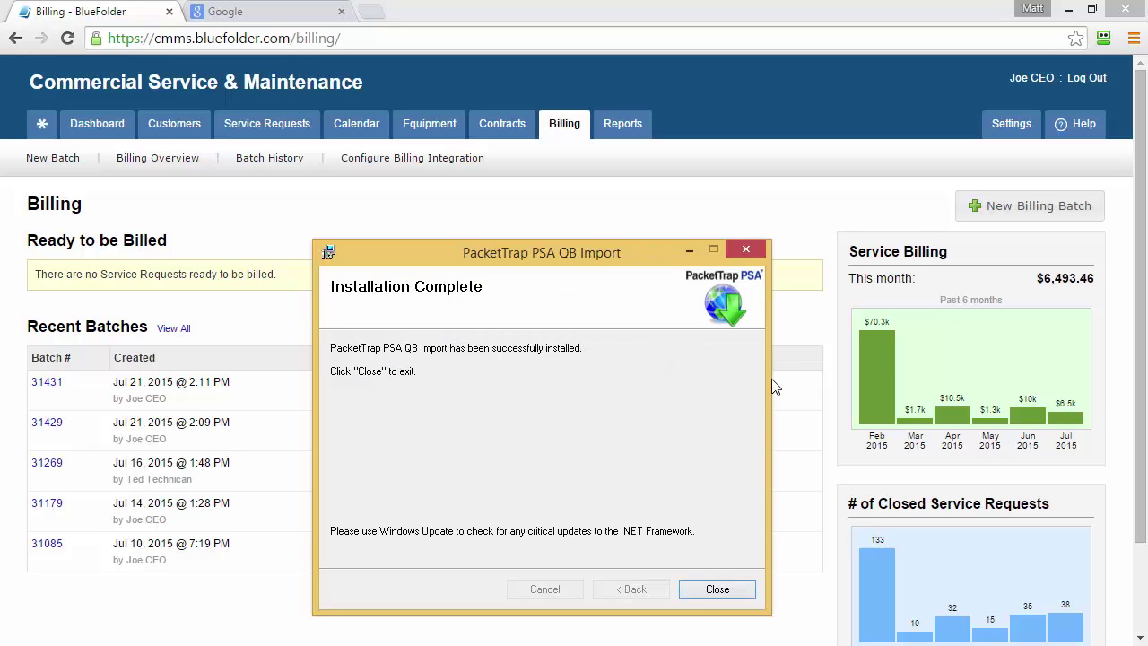
# Close the finished PacketTrap PSA QB Import installer
pyautogui.click(719, 589)
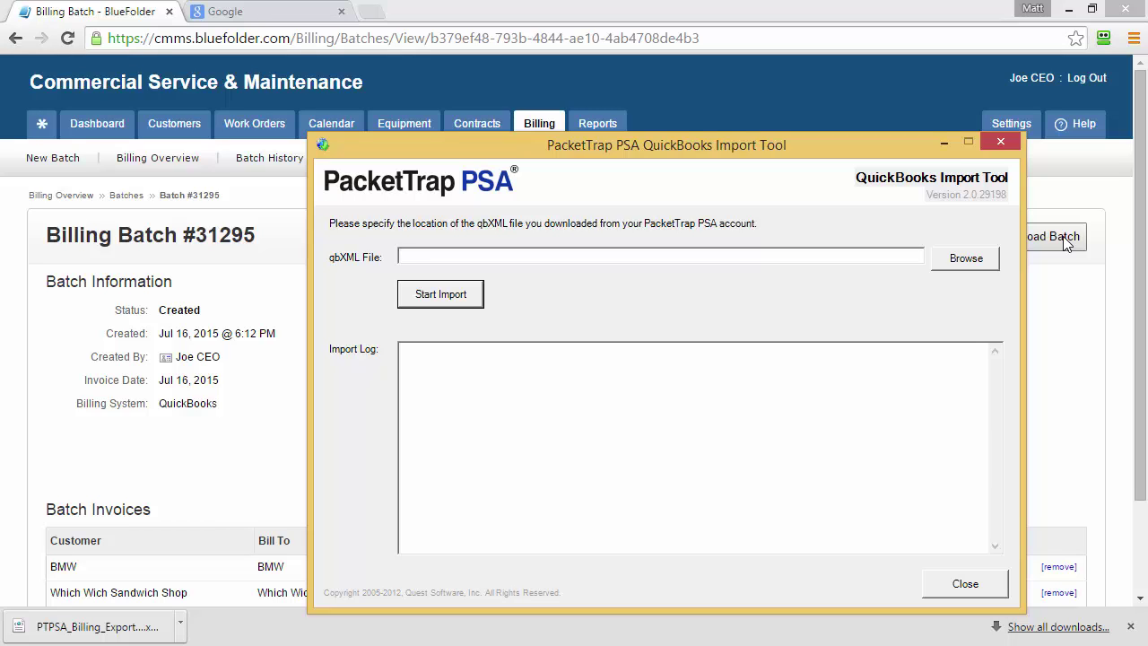
# Load PTPSA_Billing_Export_QBXML_20150716_0516 from Downloads and start importing it into QuickBooks
pyautogui.click(948, 267)
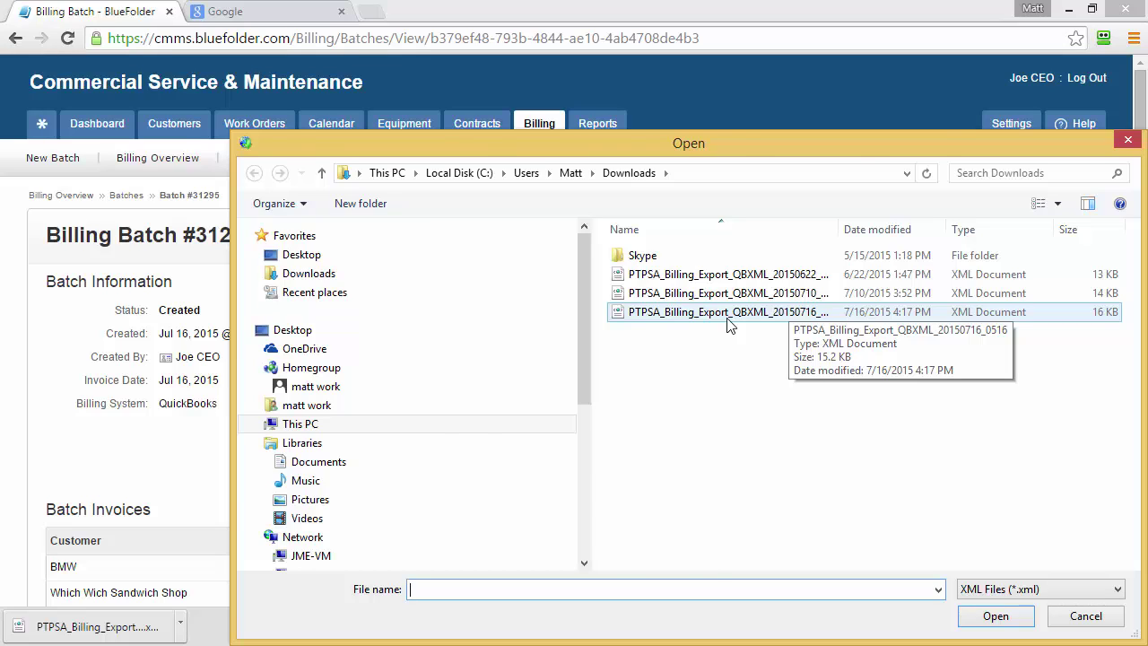
pyautogui.doubleClick(728, 314)
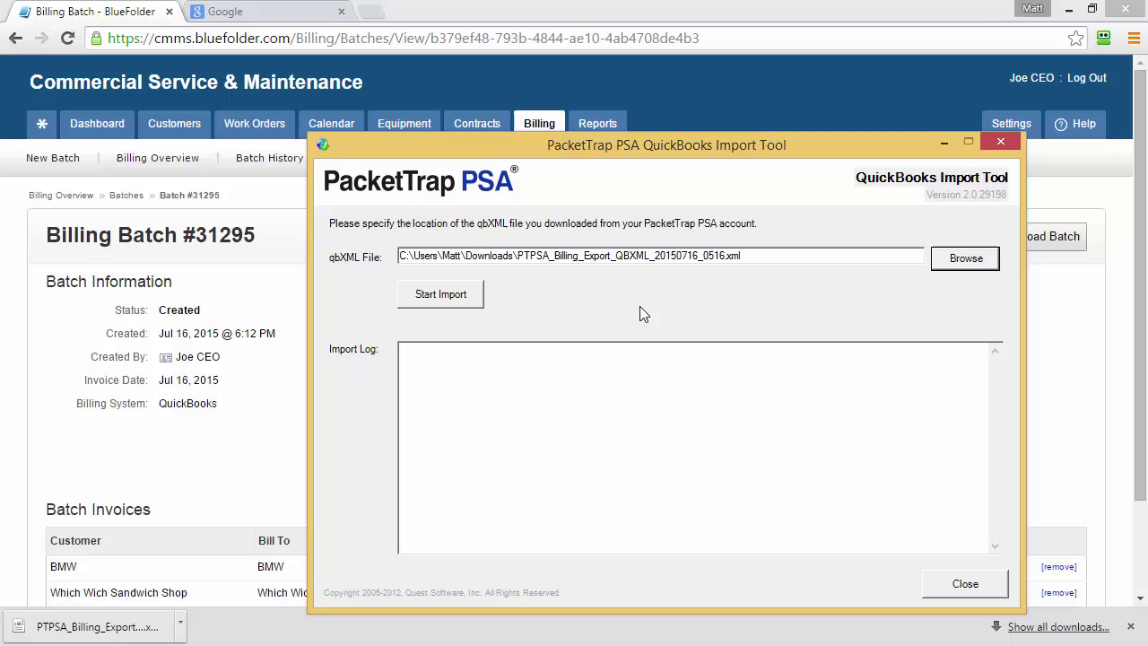
pyautogui.click(446, 295)
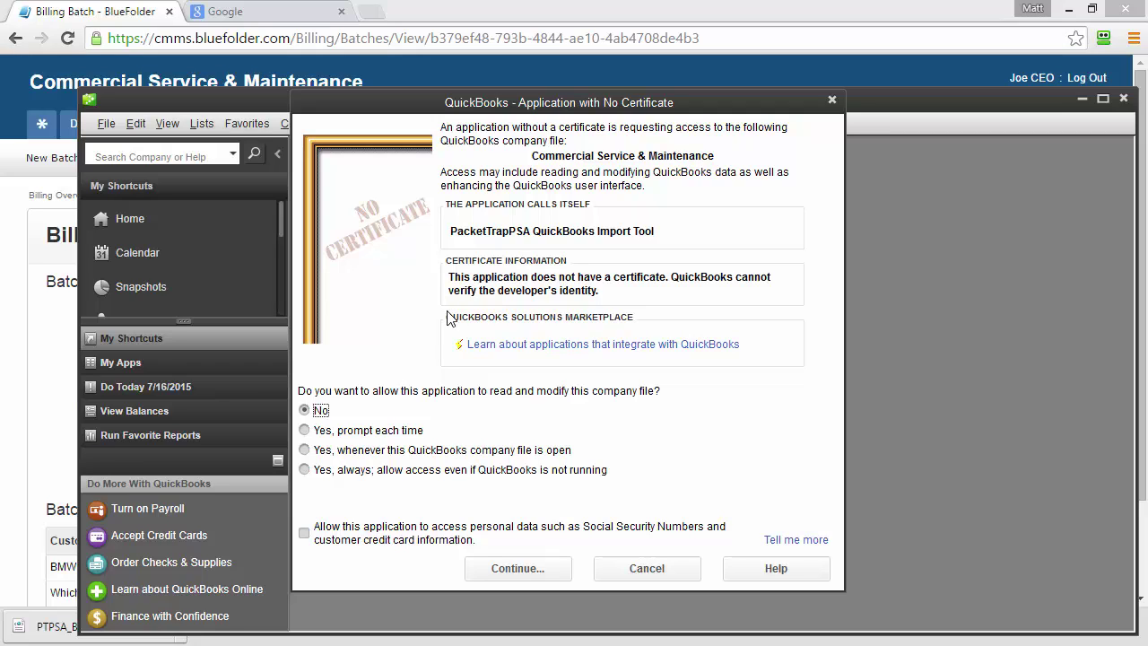
# Grant the import tool access whenever the company file is open, creating Invoices 7, 8 and 9
pyautogui.click(305, 450)
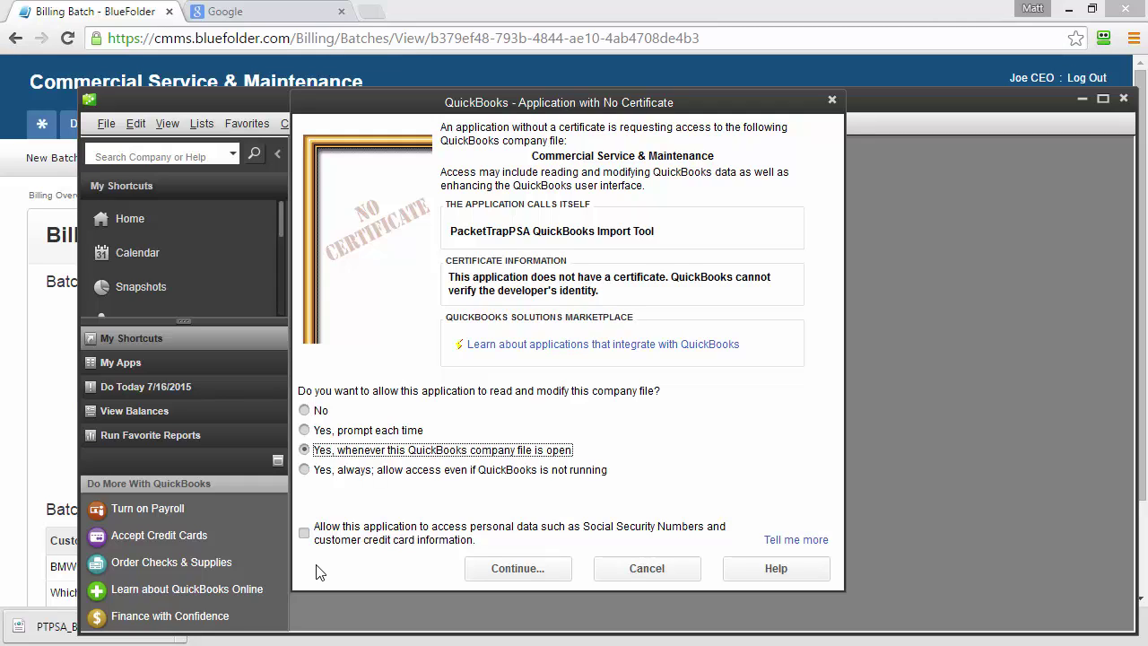
pyautogui.click(481, 572)
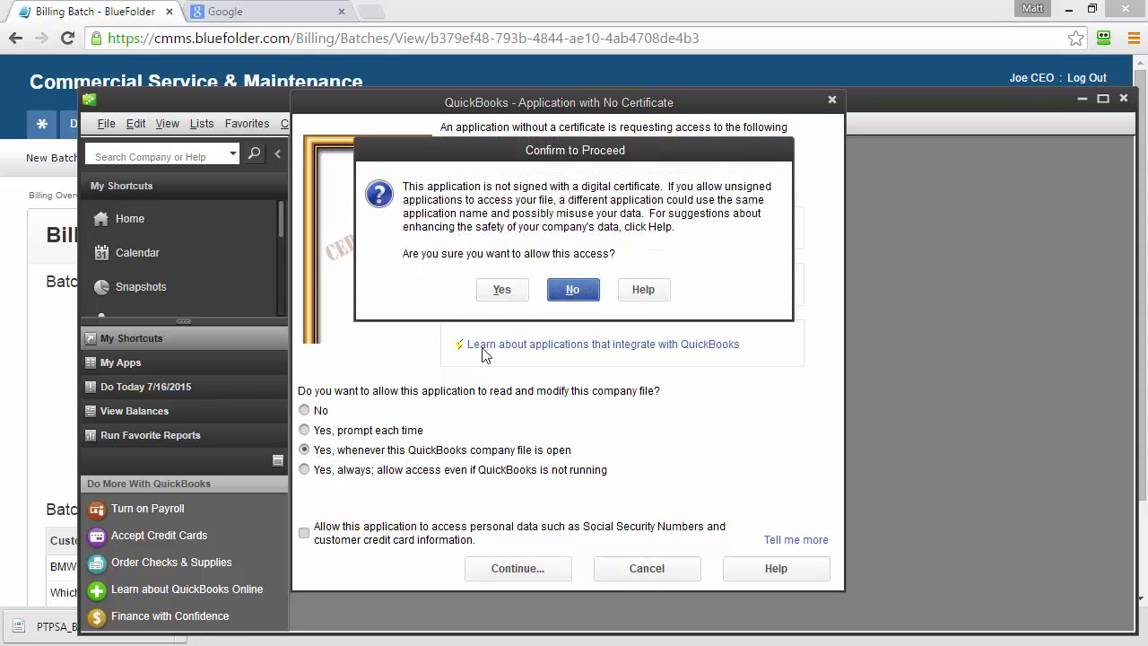
pyautogui.click(495, 294)
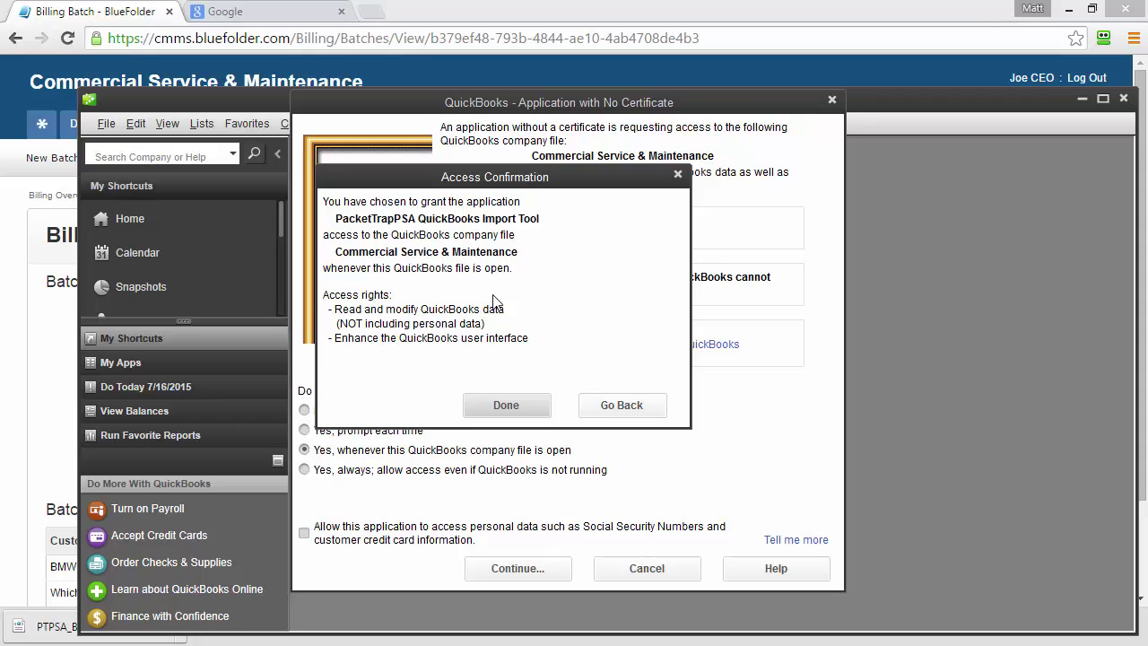
pyautogui.click(502, 404)
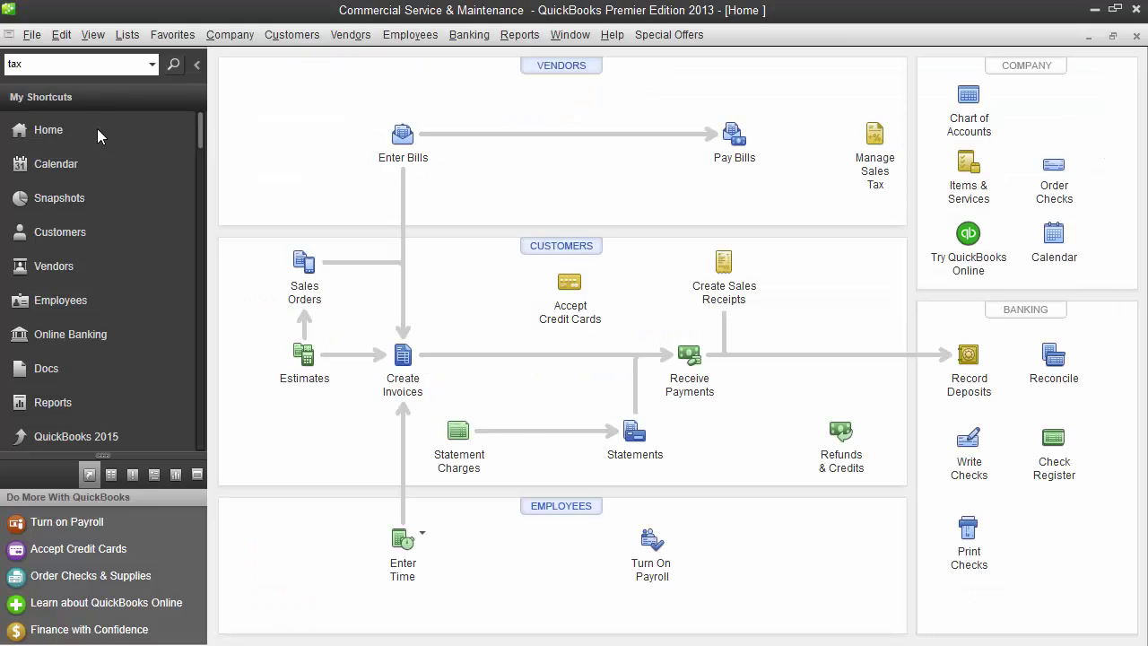
# Open BMW's record in the Customer Center, then close it to view its four 450.00 invoices
pyautogui.click(104, 226)
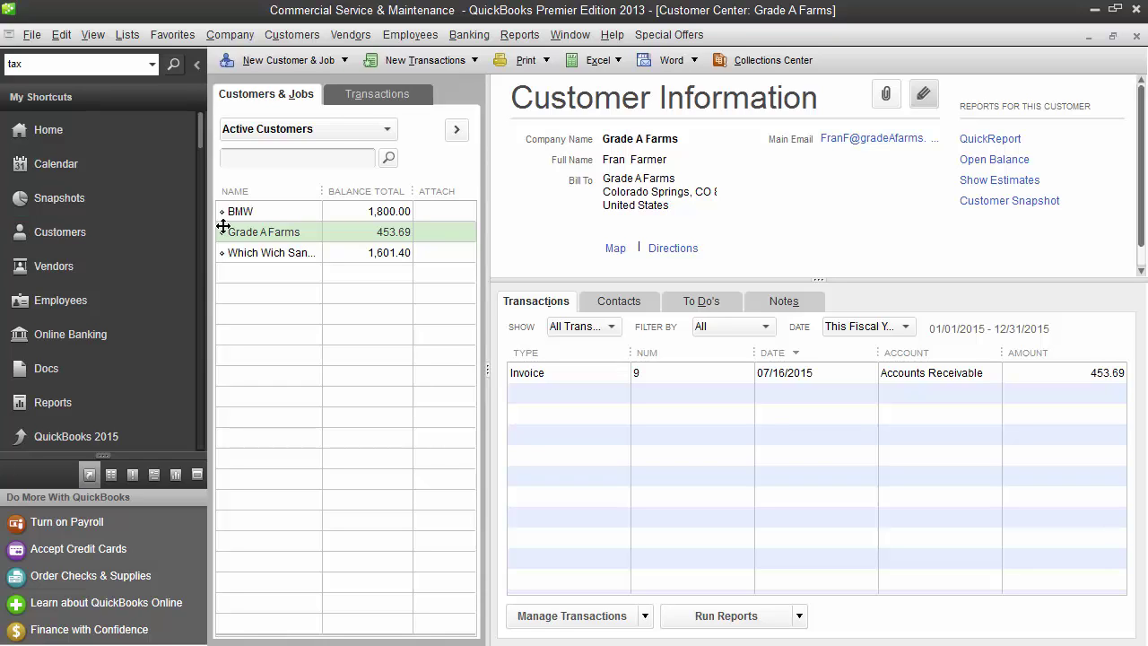
pyautogui.doubleClick(251, 209)
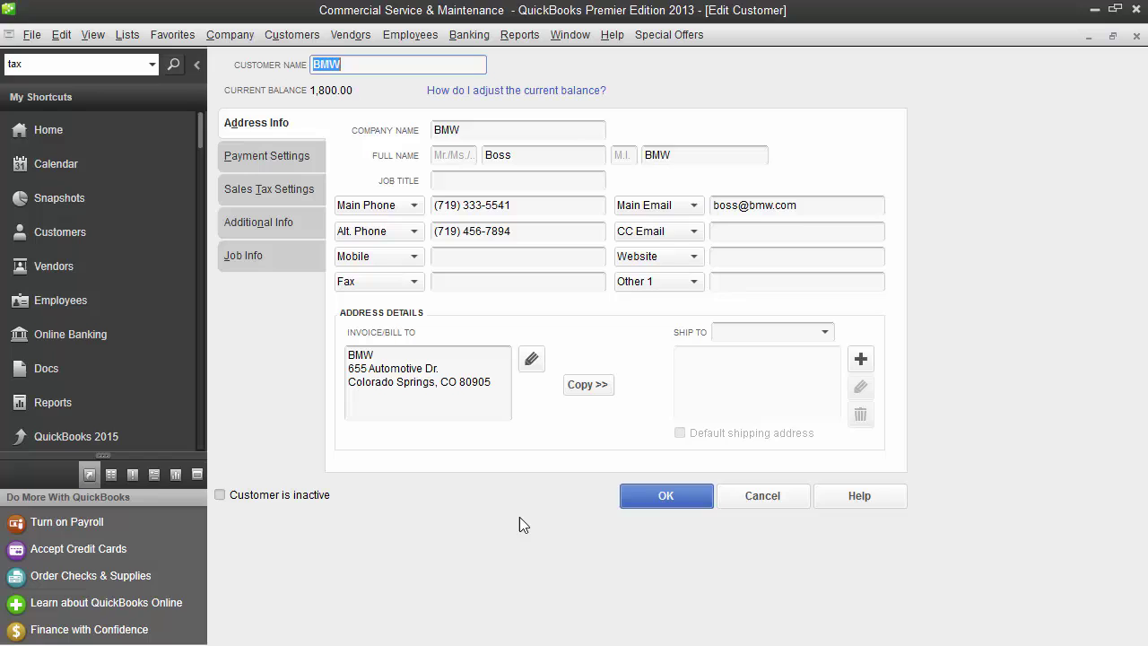
pyautogui.click(664, 495)
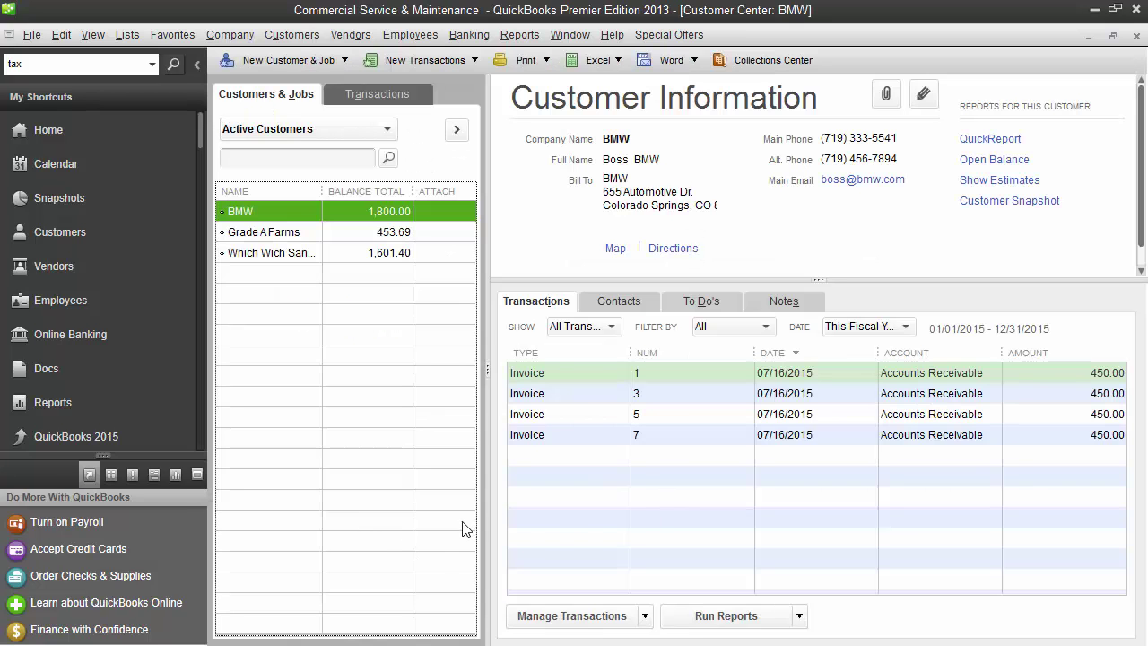
# Step through BMW's invoices 3 and 5, then open invoice 7 for Work Order 2071
pyautogui.click(534, 396)
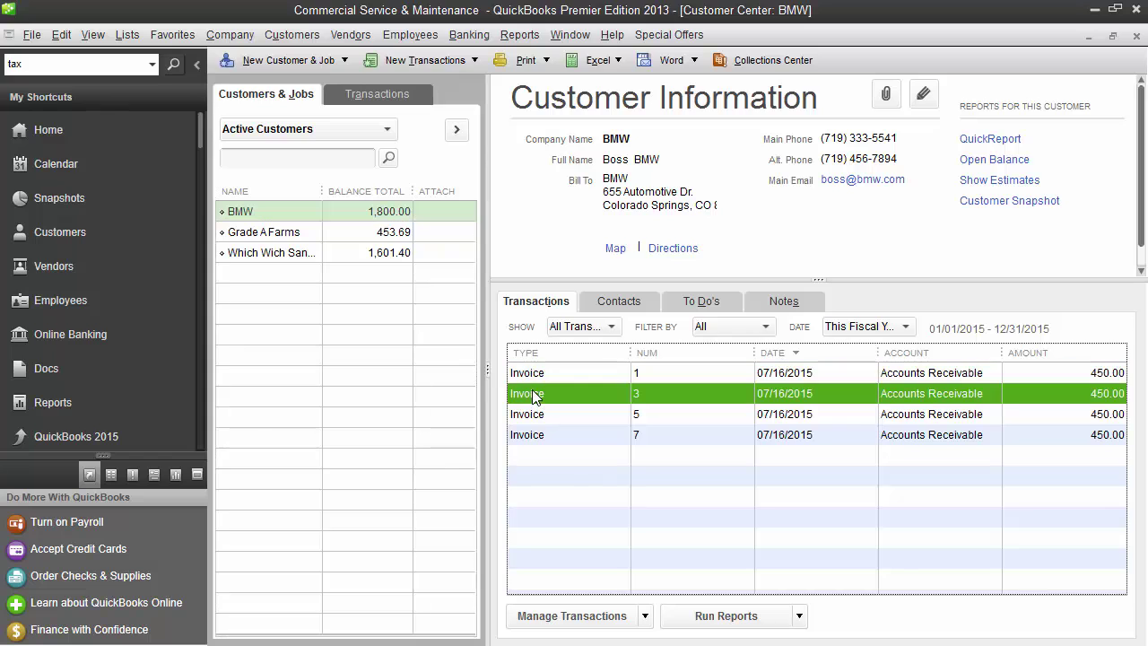
pyautogui.click(531, 411)
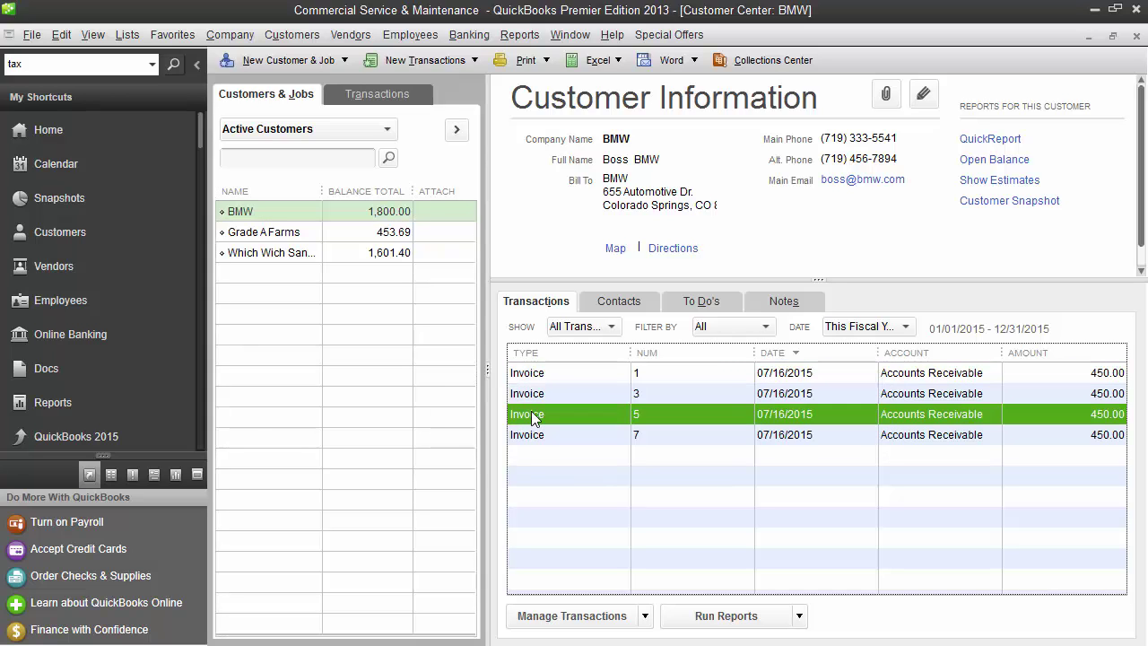
pyautogui.click(533, 435)
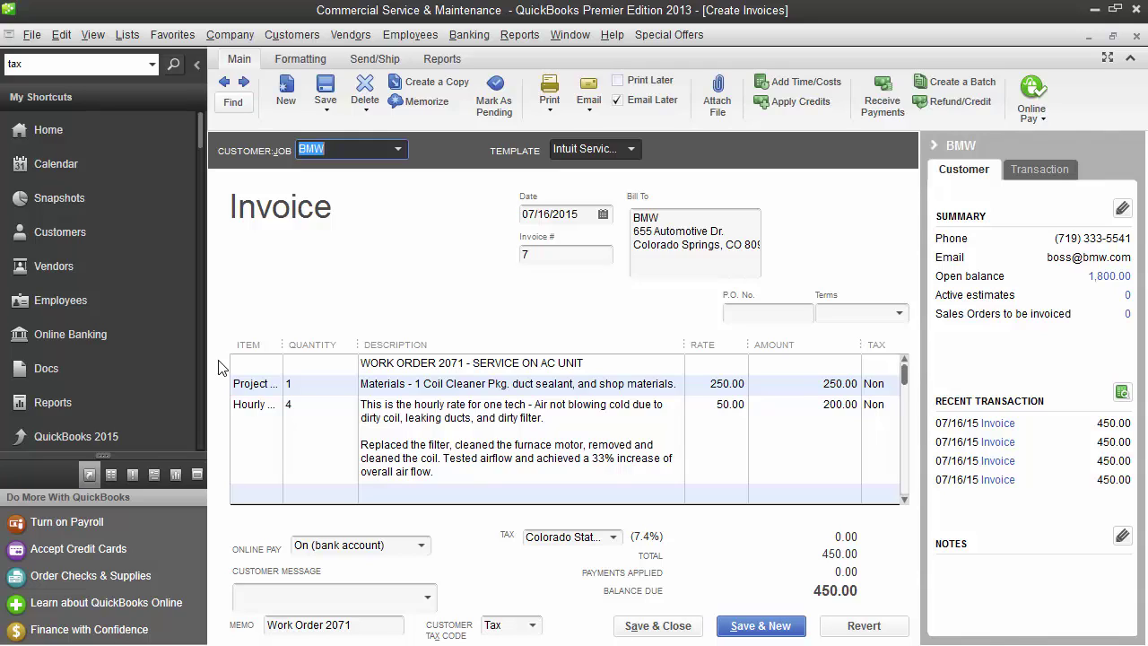
# Widen the Item column to show full item names and select the Hourly Rate line's description
pyautogui.moveTo(282, 338); pyautogui.dragTo(307, 338)
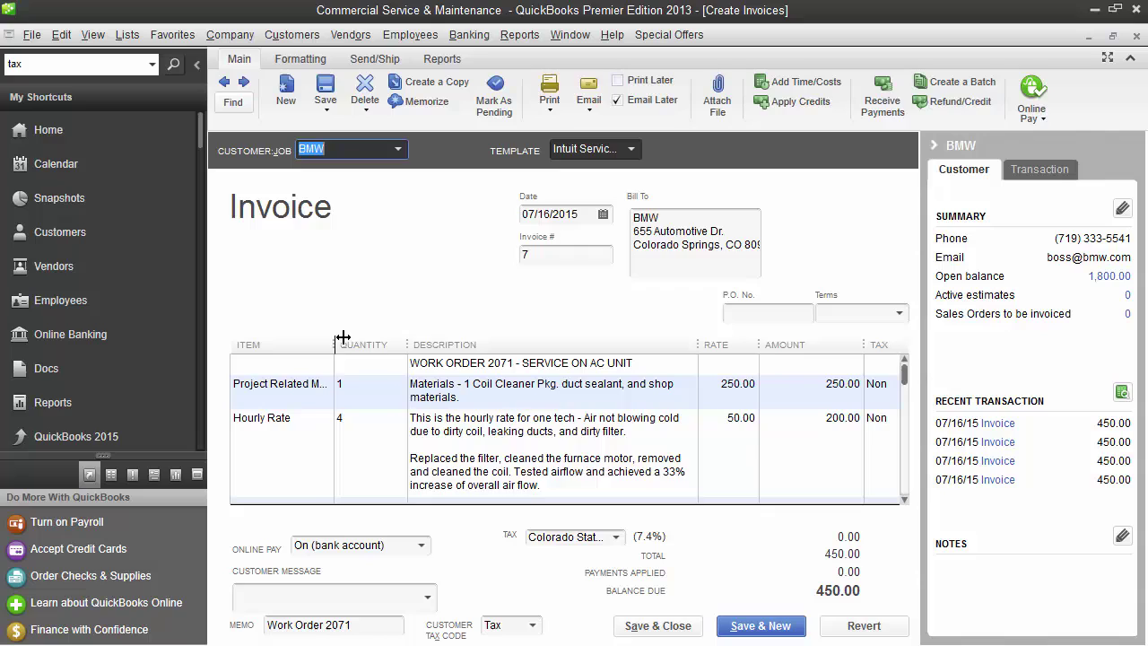
pyautogui.moveTo(343, 337); pyautogui.dragTo(387, 338)
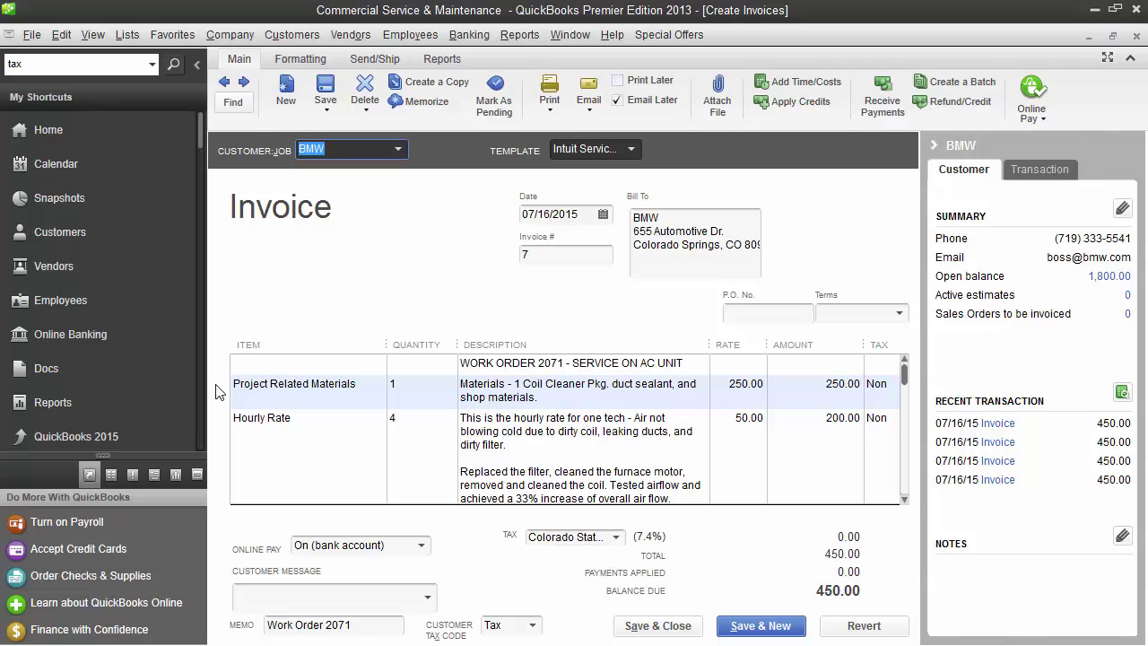
pyautogui.click(235, 439)
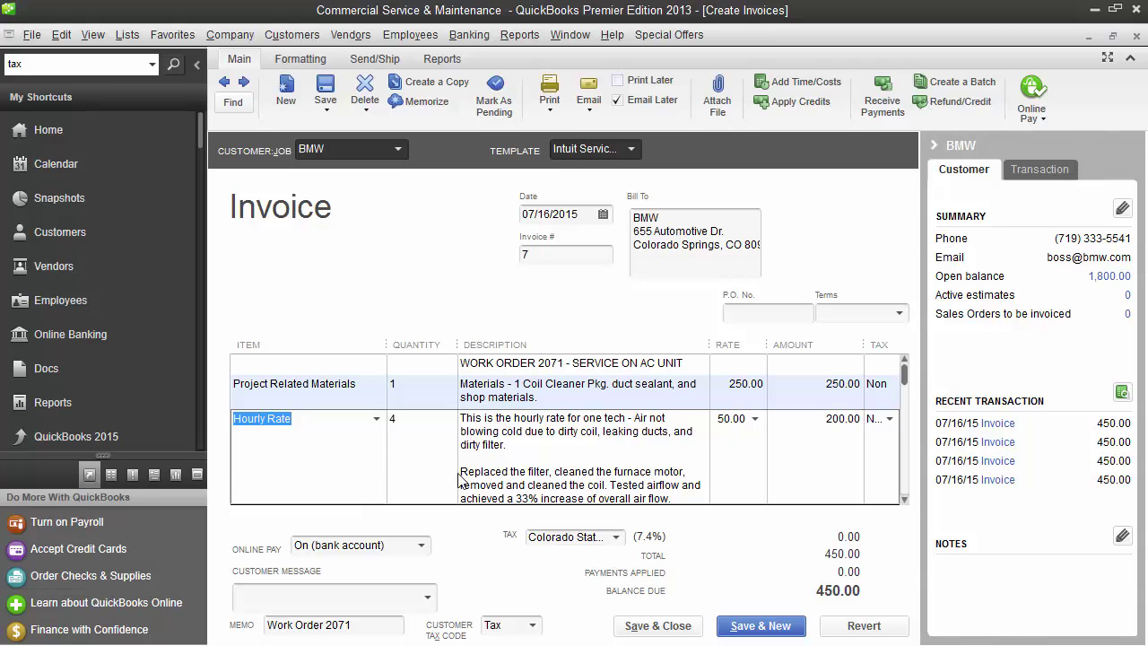
pyautogui.moveTo(462, 482); pyautogui.dragTo(460, 414)
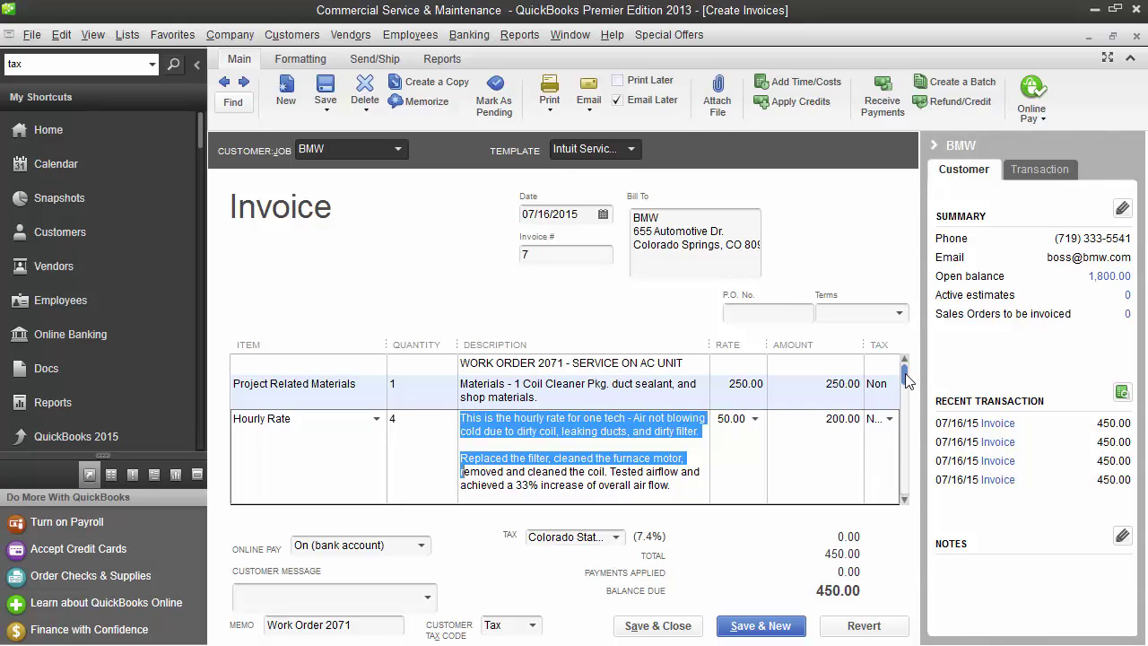
pyautogui.moveTo(905, 381); pyautogui.dragTo(909, 511)
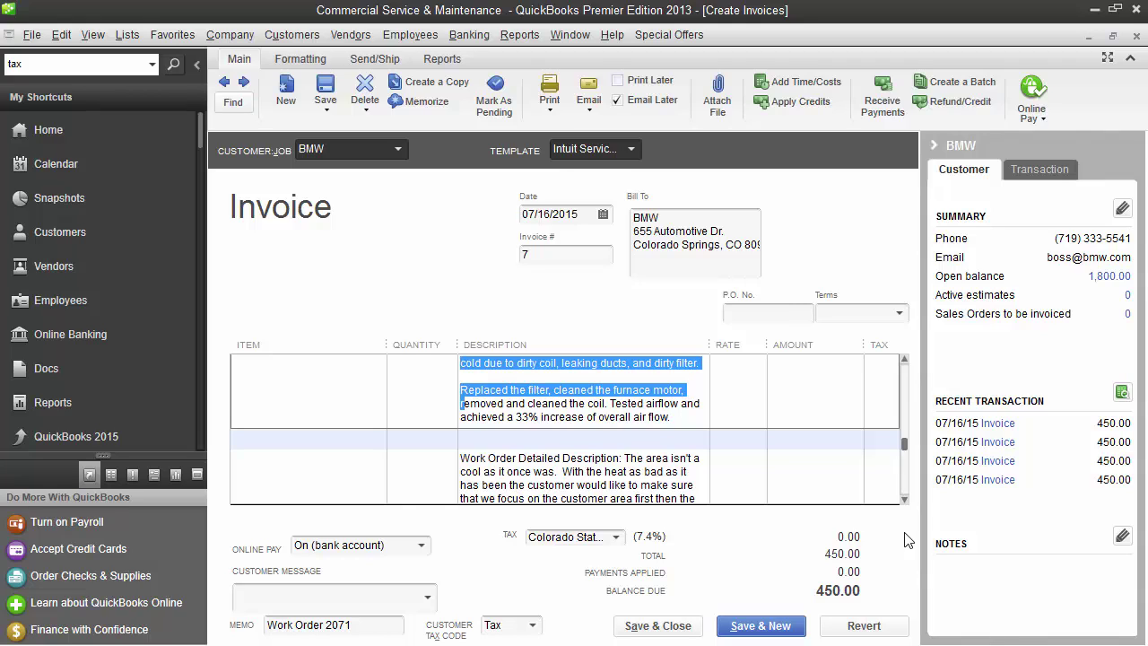
# Review the Work Order Detailed Description line and collapse BMW's customer side panel
pyautogui.click(902, 475)
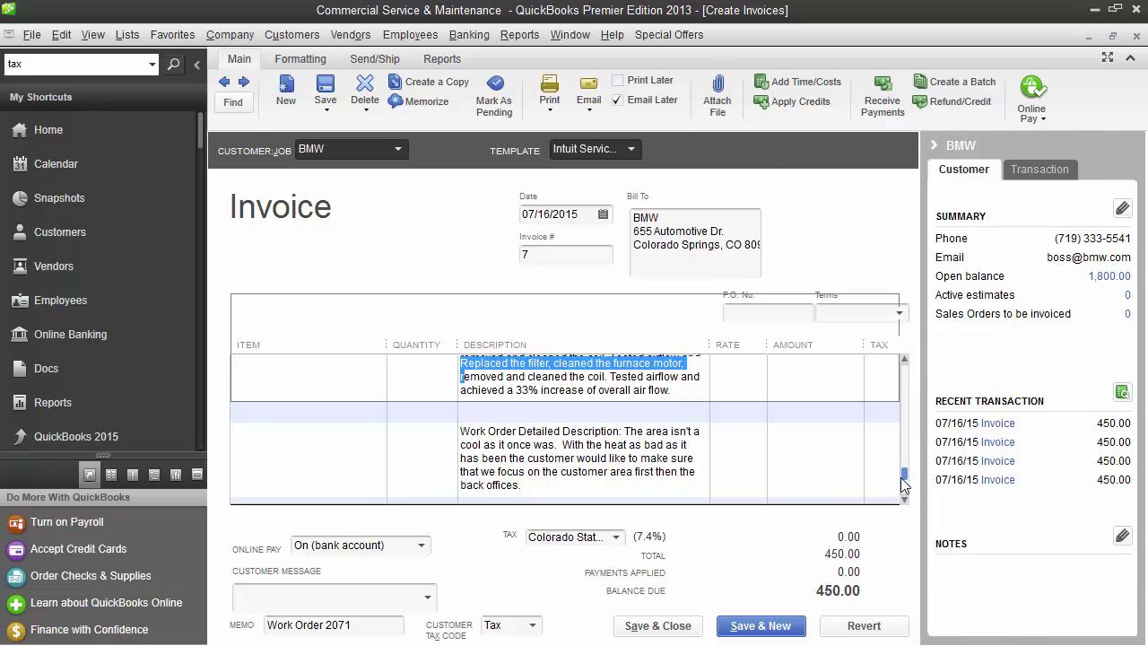
pyautogui.click(932, 144)
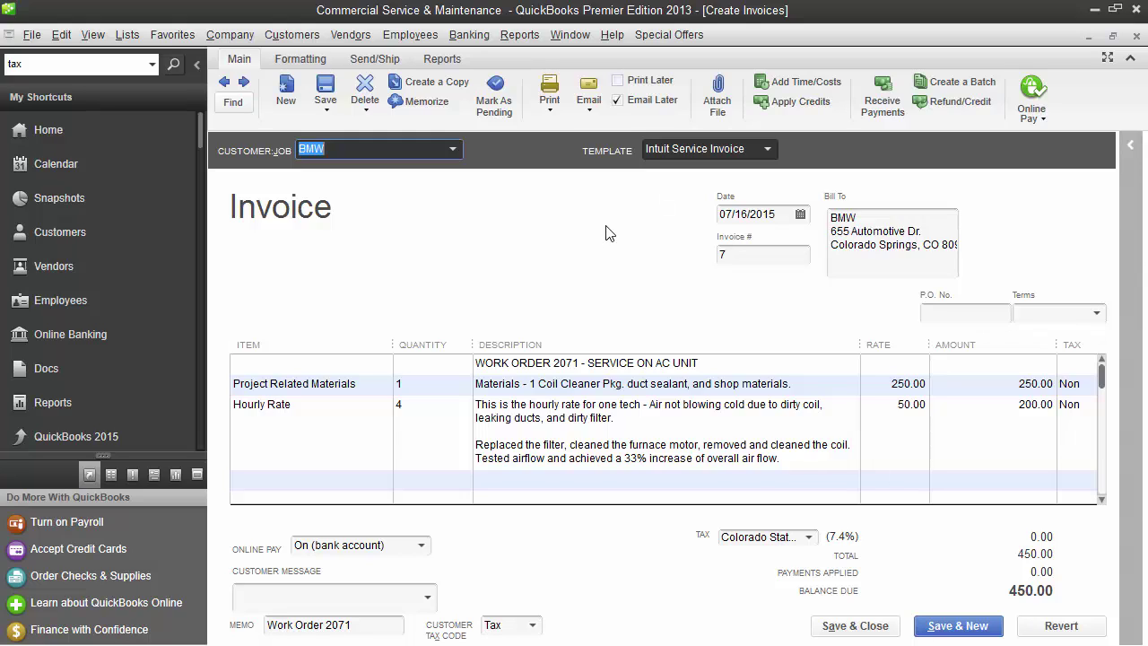
# Open the Email > Batch list of invoices waiting to be sent (Select Forms To Send)
pyautogui.click(588, 101)
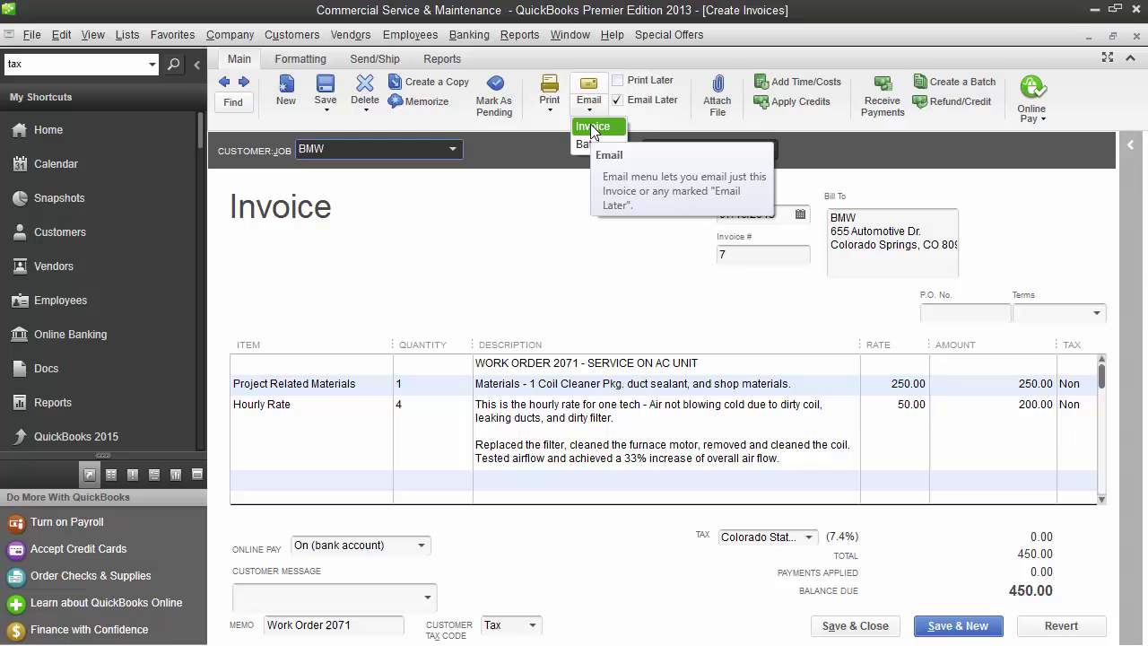
pyautogui.click(591, 144)
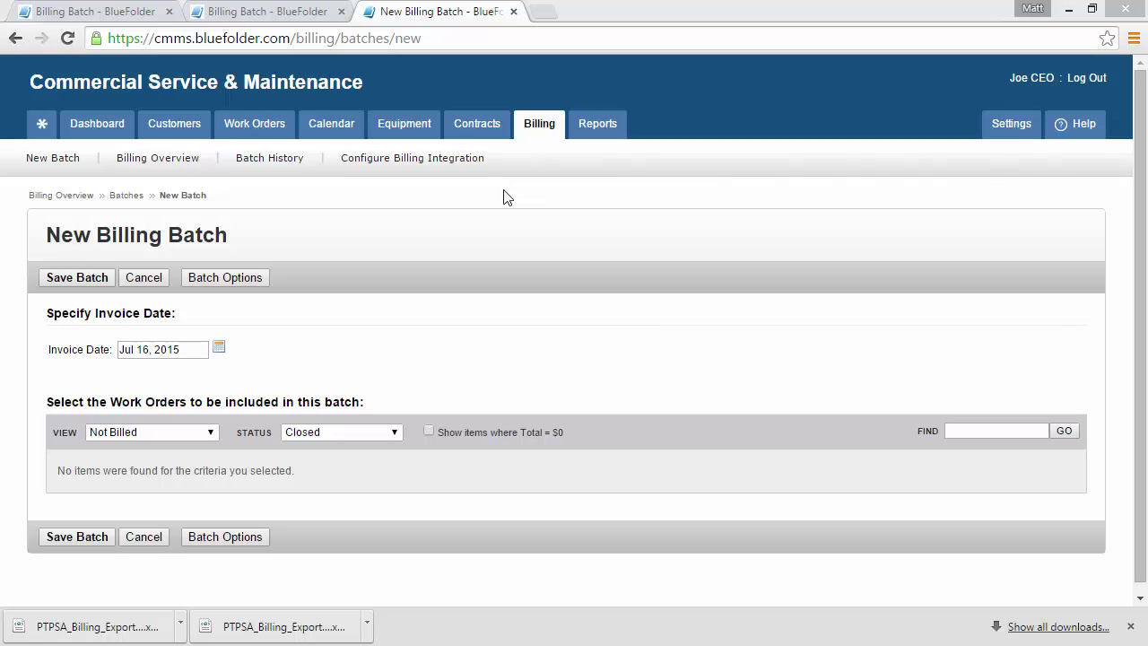
# Look over the QuickBooks Billing Settings page, then go back to the Billing overview
pyautogui.click(426, 169)
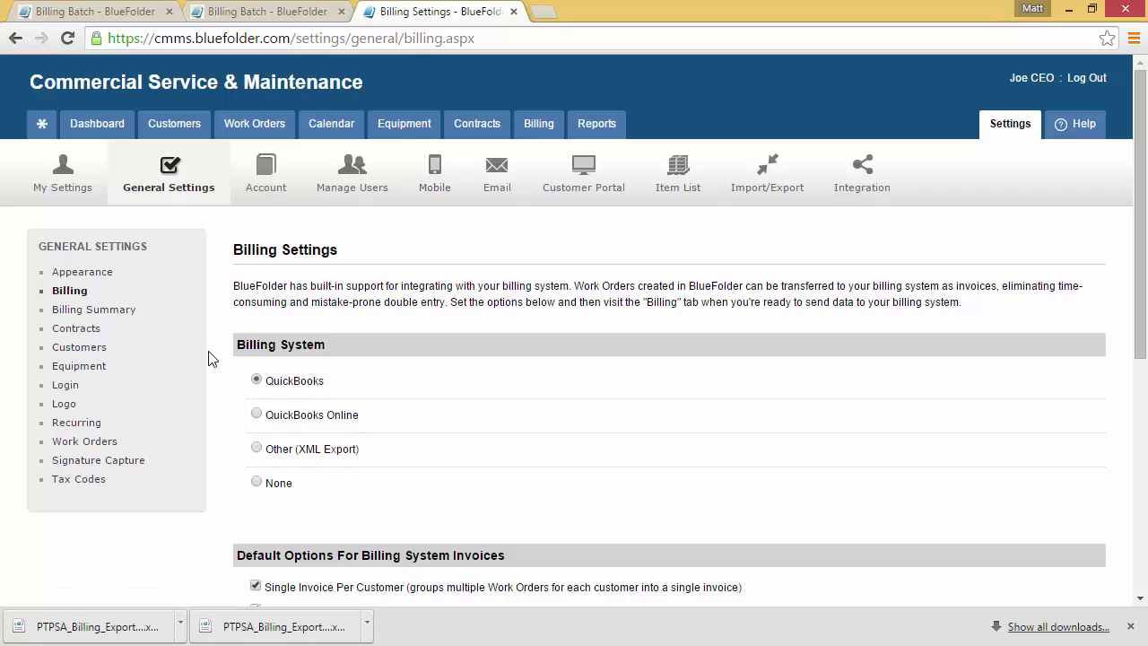
pyautogui.scroll(-3, 208, 358)
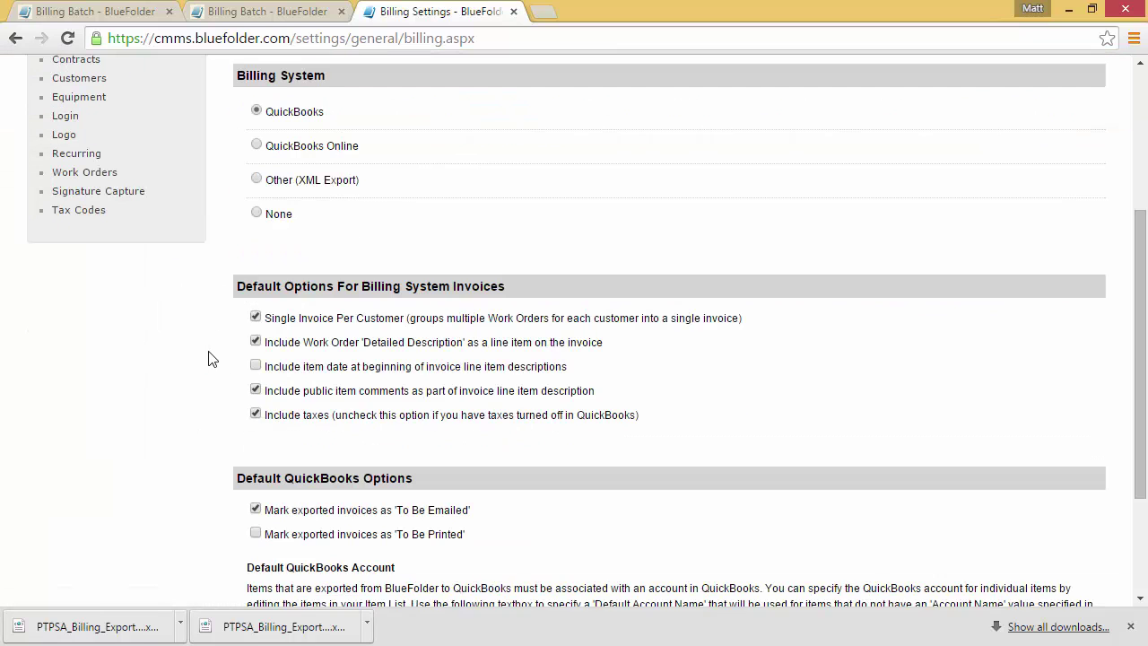
pyautogui.scroll(-1, 208, 358)
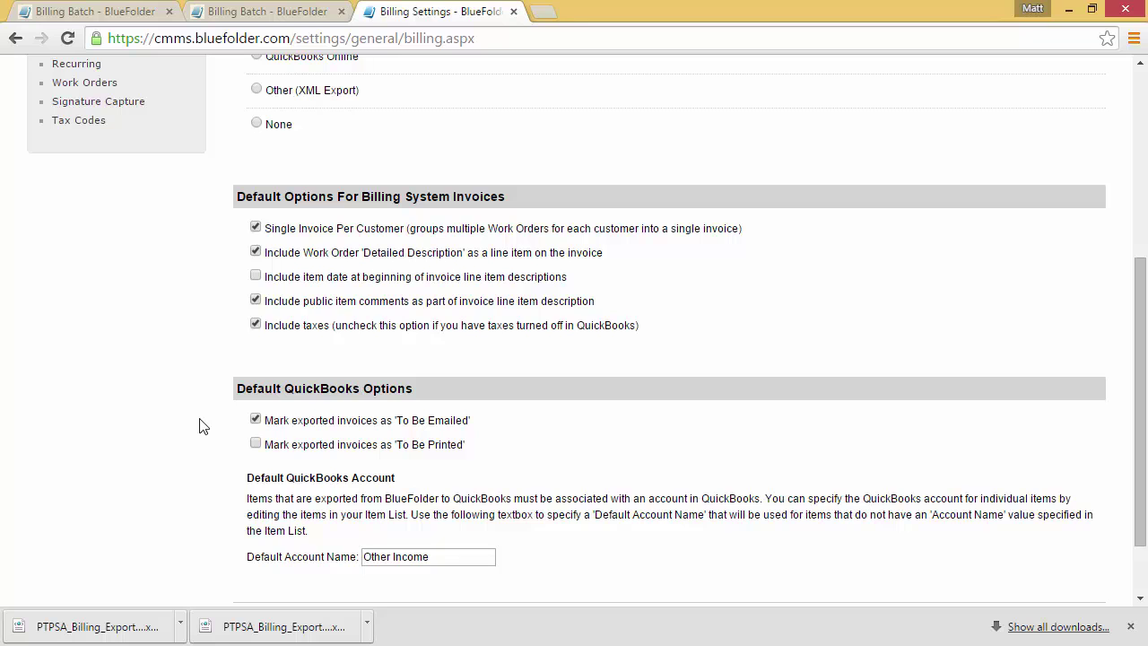
pyautogui.scroll(4, 203, 426)
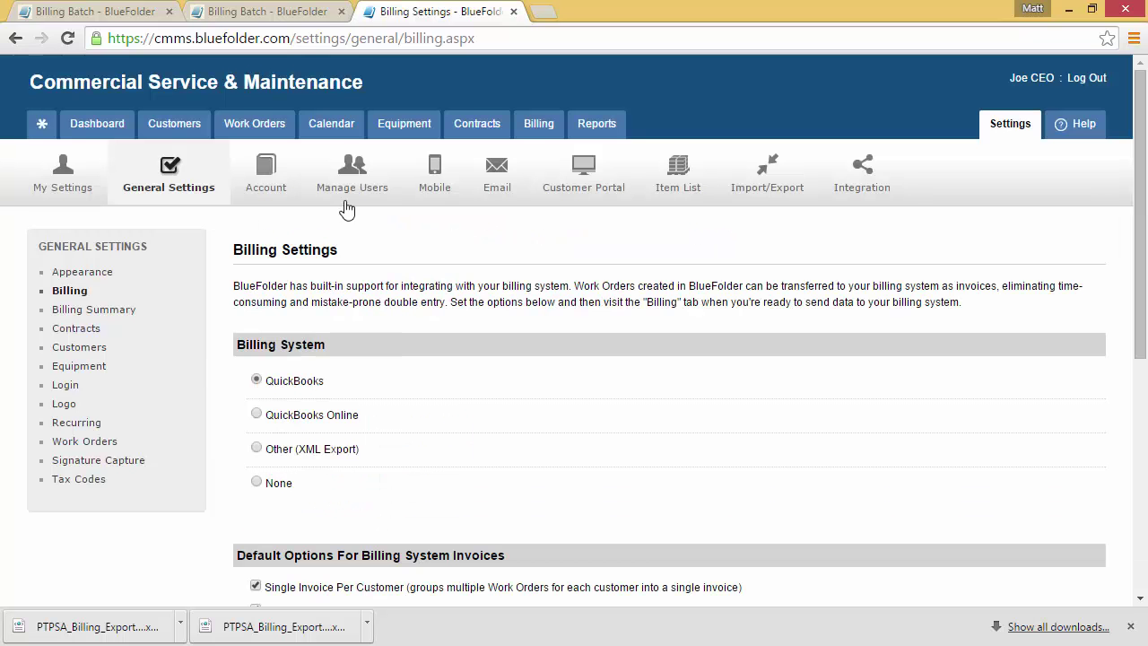
pyautogui.click(539, 124)
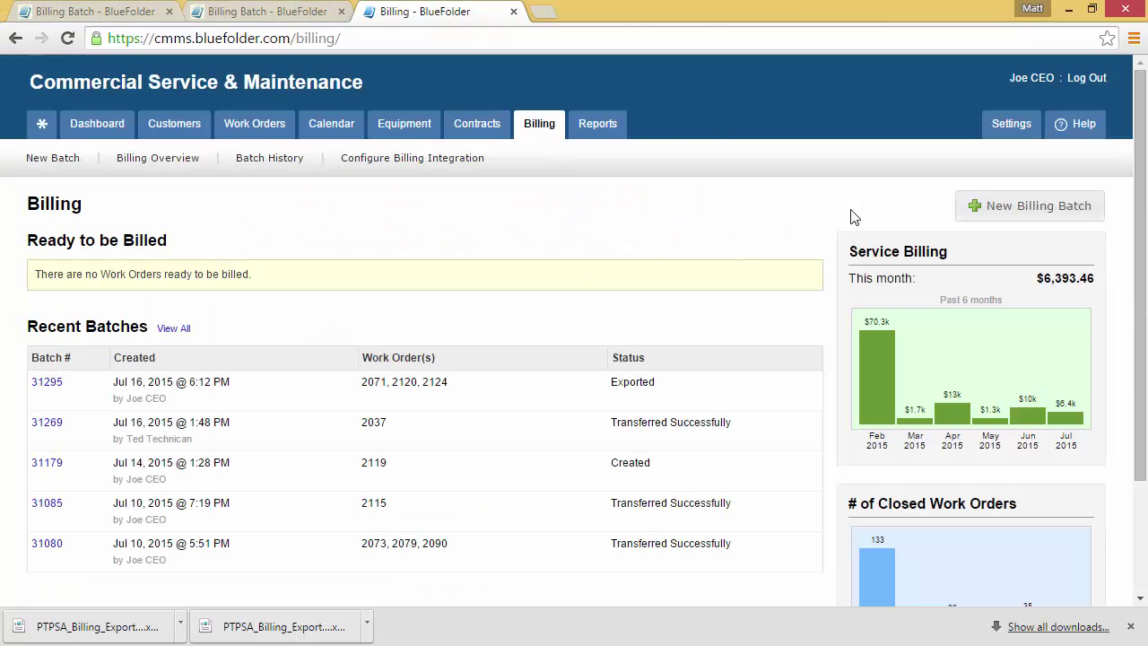
# Start a new billing batch and tick 'Save these settings as the default options' in Batch Options
pyautogui.click(1011, 212)
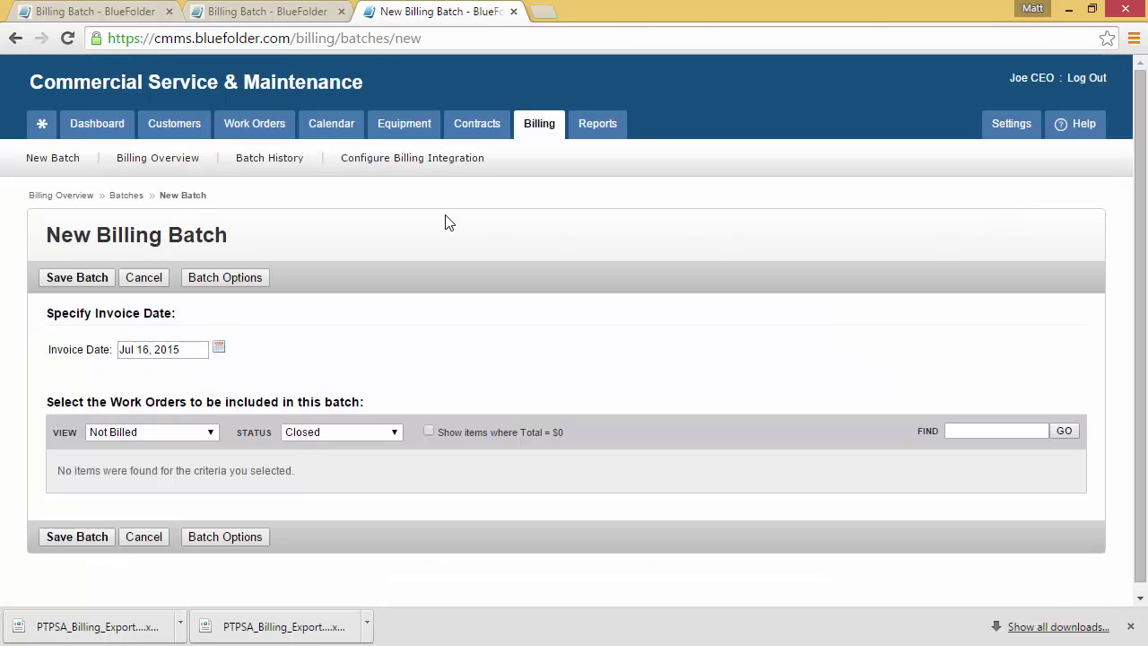
pyautogui.click(234, 281)
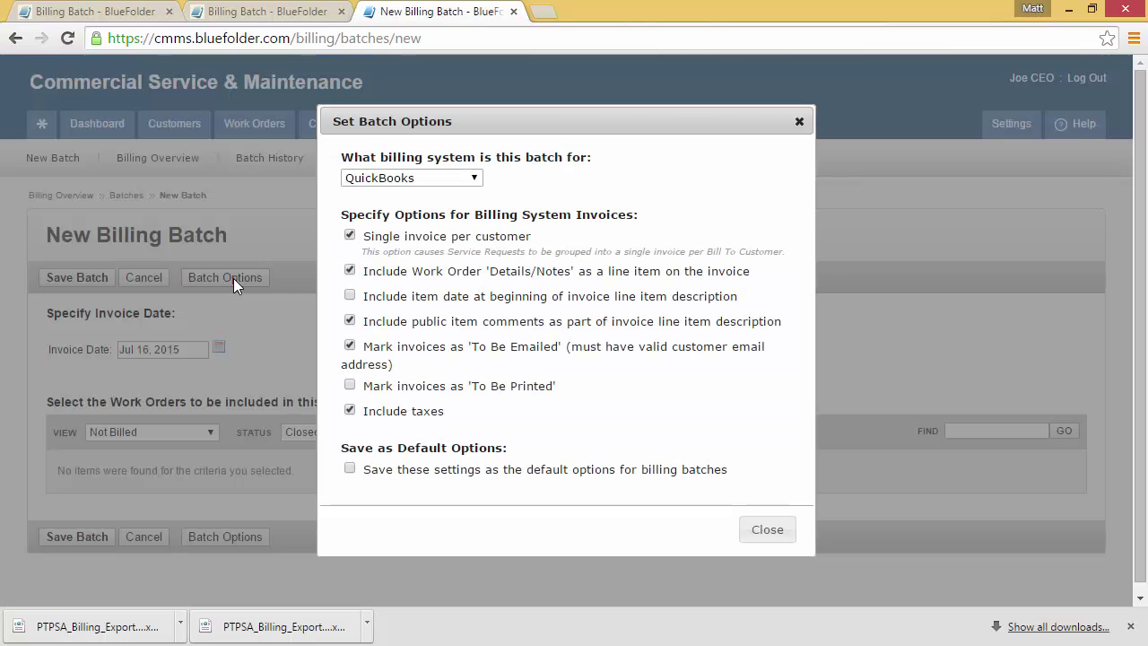
pyautogui.click(354, 470)
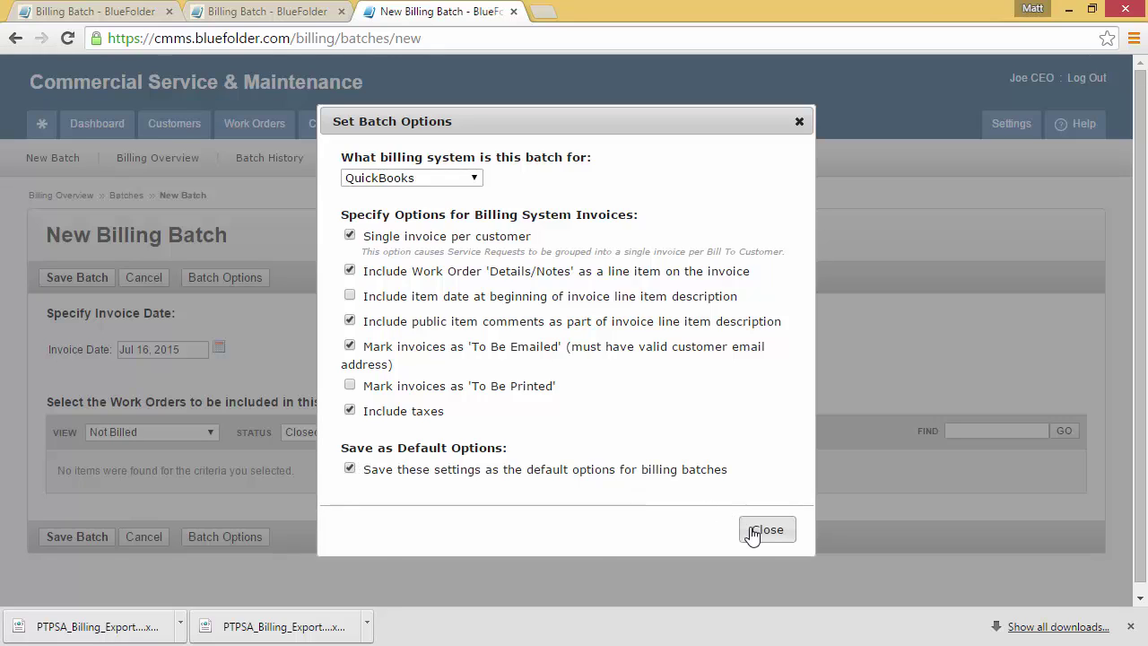